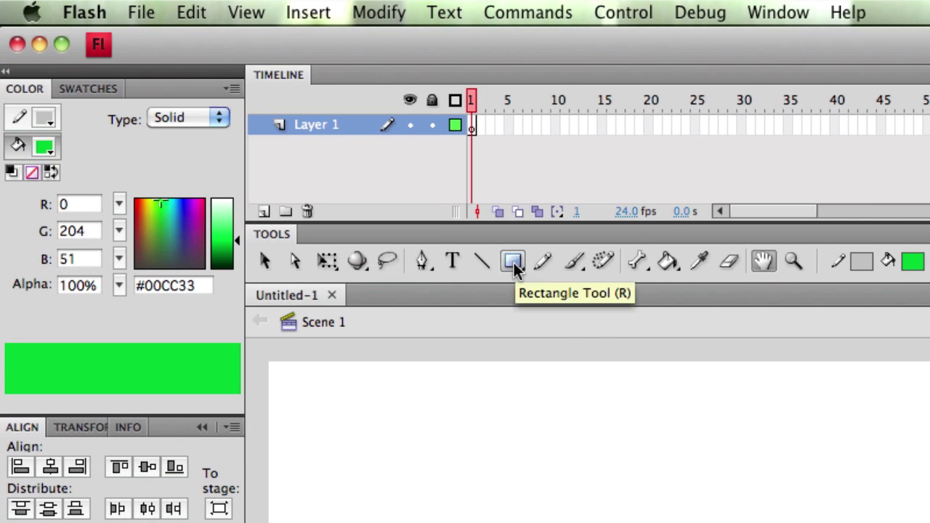
Choose the Oval Tool from the Rectangle tool's flyout in the Tools panel
left_click_drag(514, 263, 592, 289)
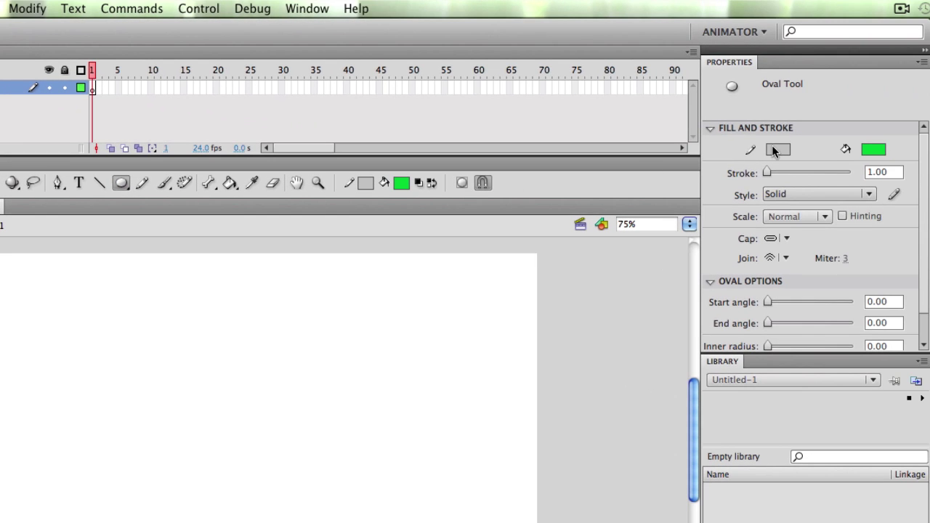
Give new ovals a black stroke, blue #0033FF fill, stroke size 2 and Hatched style
left_click(776, 149)
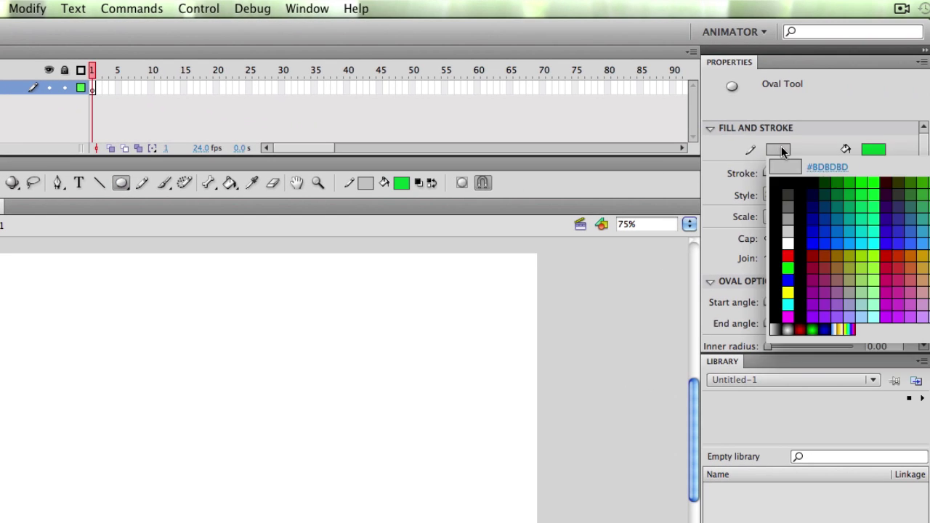
left_click(799, 247)
left_click(881, 150)
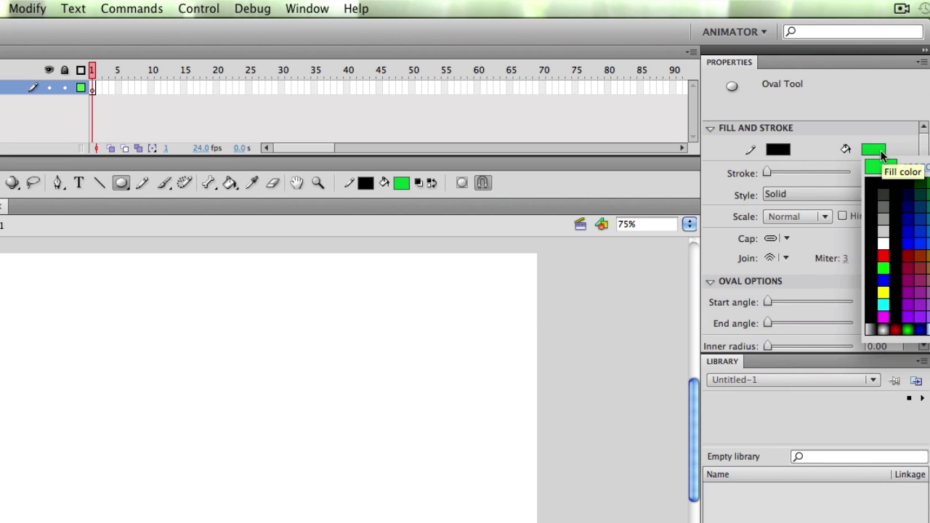
left_click(924, 246)
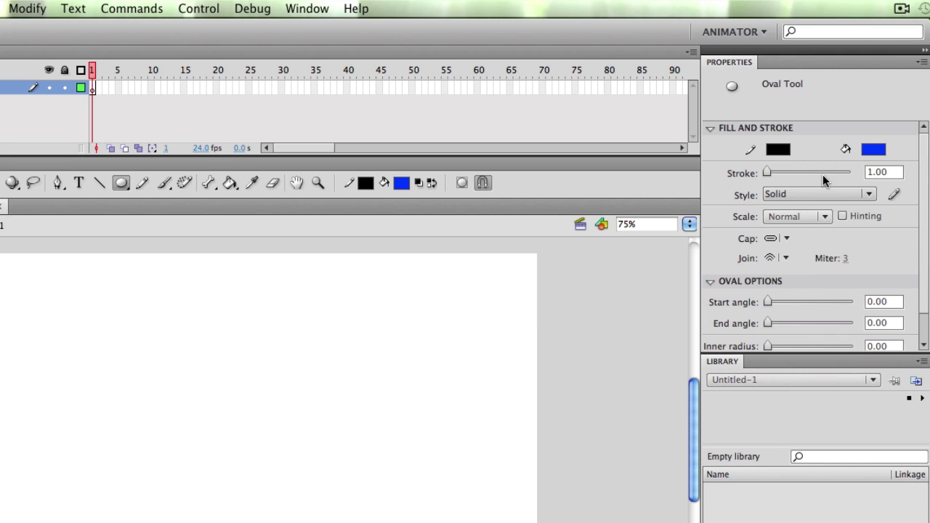
left_click_drag(872, 173, 787, 179)
type("2")
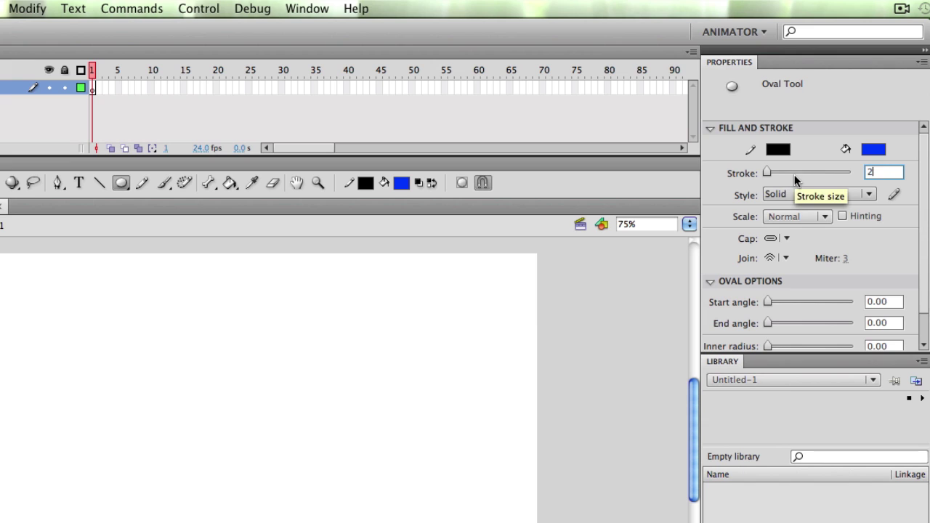
left_click(871, 195)
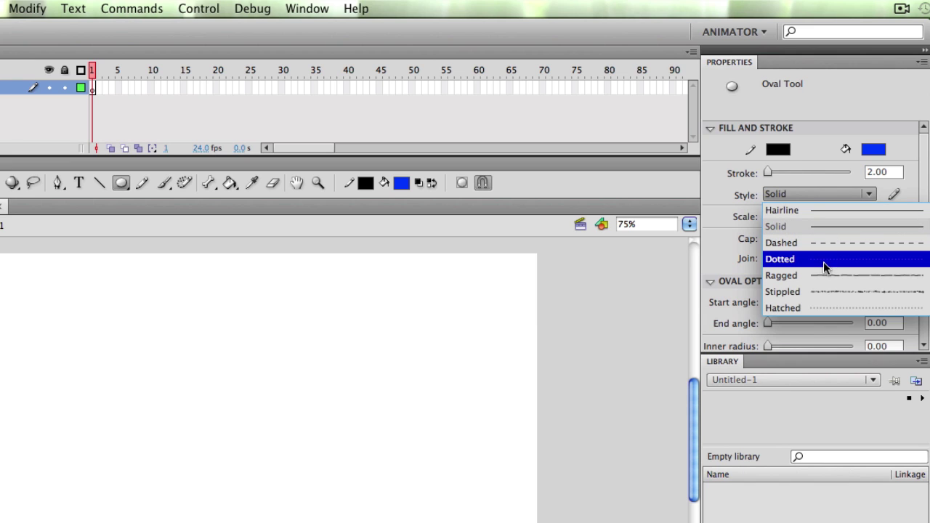
left_click(825, 306)
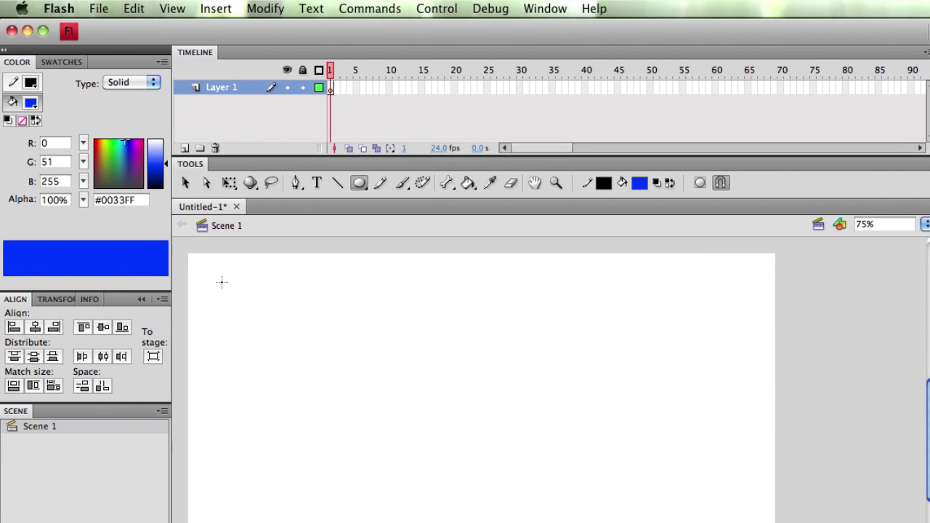
Draw a 126 by 126 blue circle near the stage's top-left and select it
left_click_drag(226, 287, 298, 359)
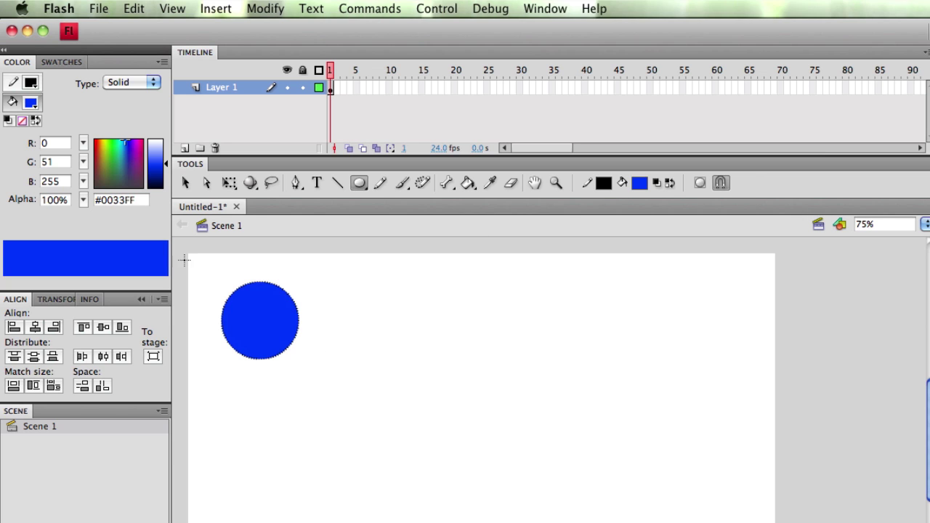
left_click(183, 182)
left_click(264, 335)
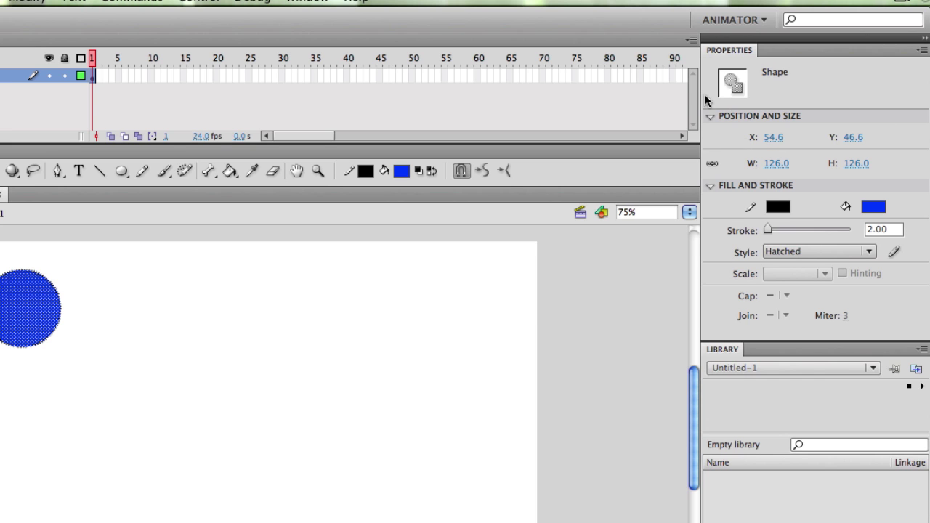
left_click(101, 295)
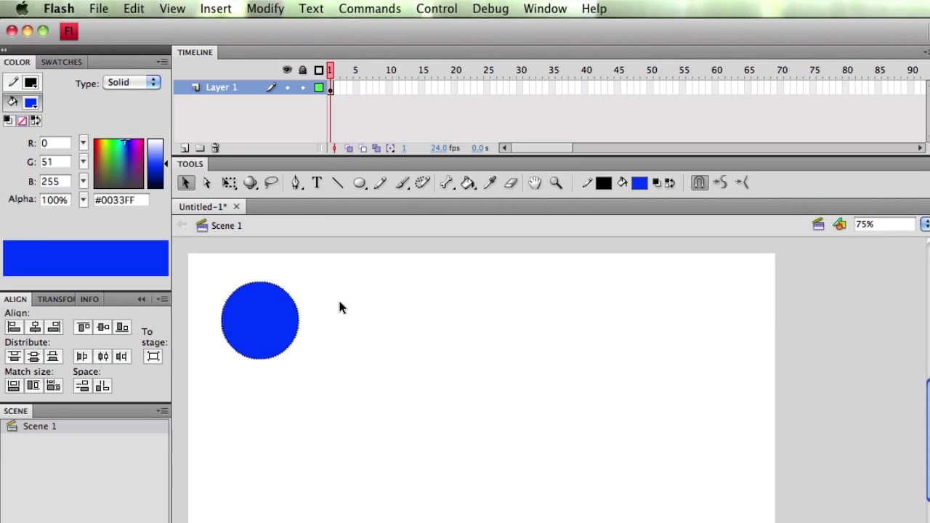
left_click_drag(195, 282, 364, 396)
left_click(364, 321)
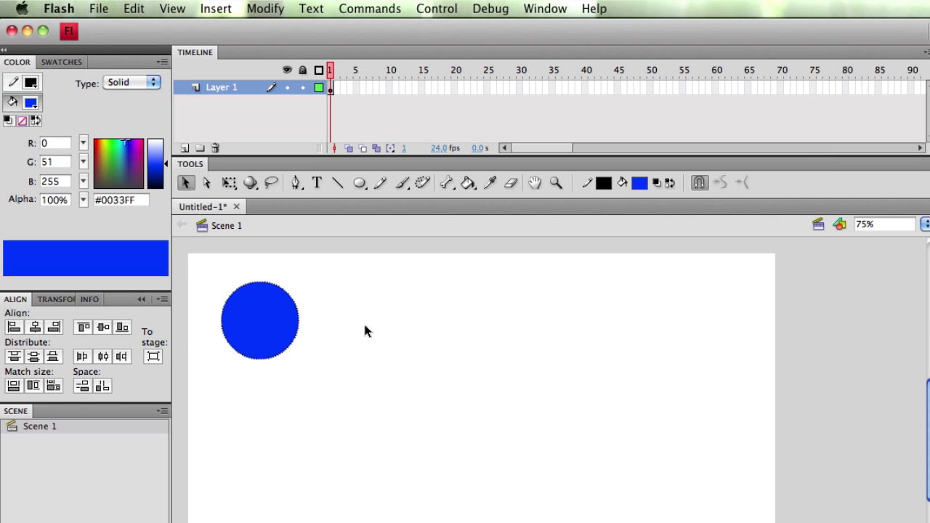
left_click(260, 321)
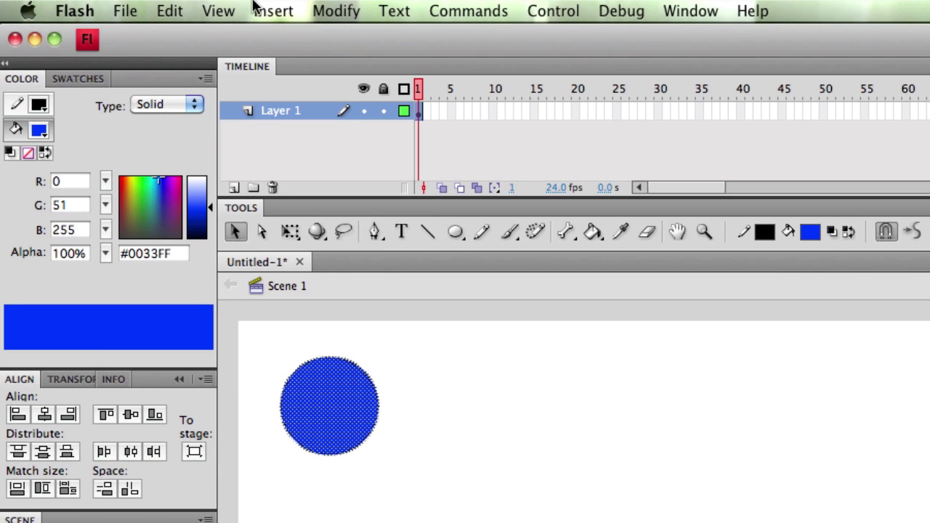
Convert the circle via Modify > Convert to Symbol into a Movie Clip named 'Ball'
left_click(218, 8)
mouse_move(324, 11)
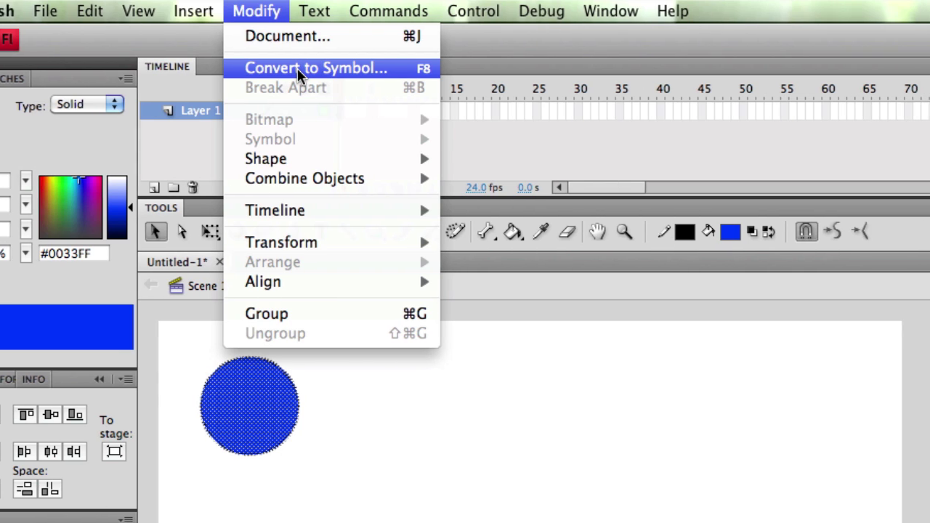
left_click(380, 69)
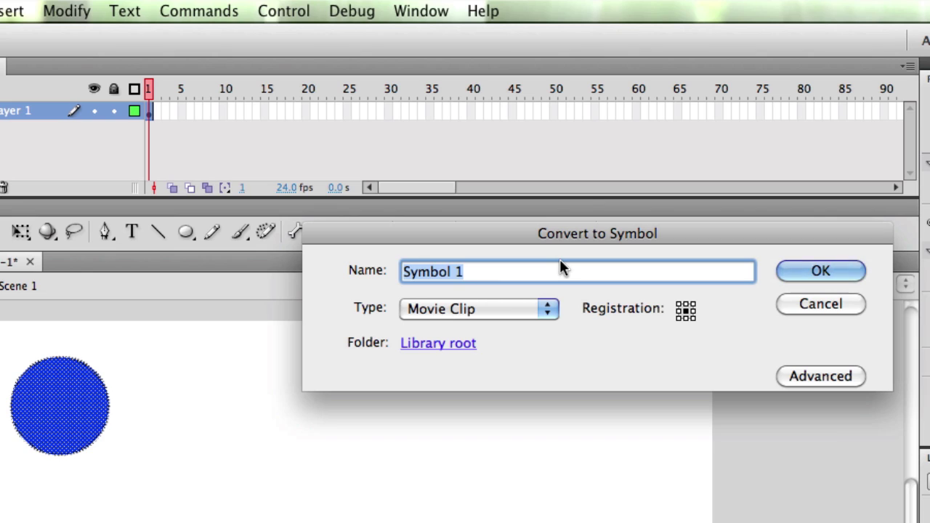
type("Ball")
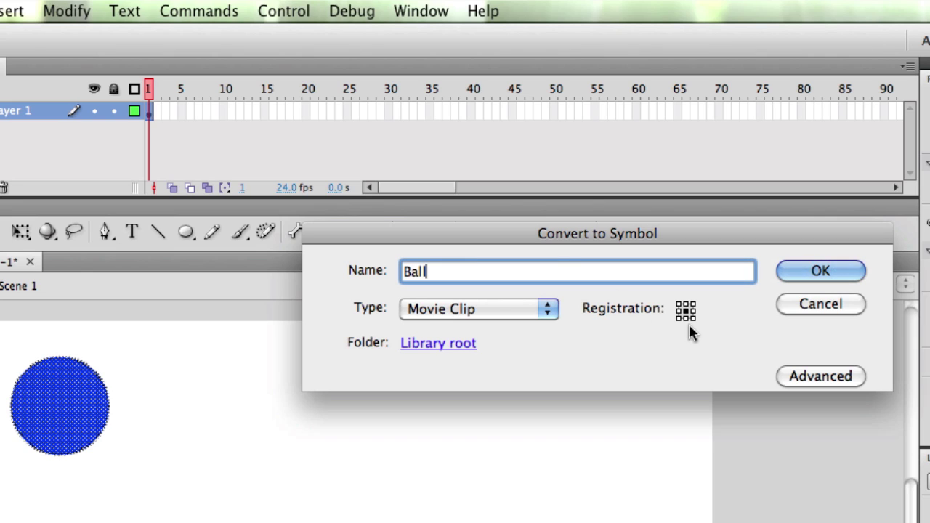
left_click(548, 318)
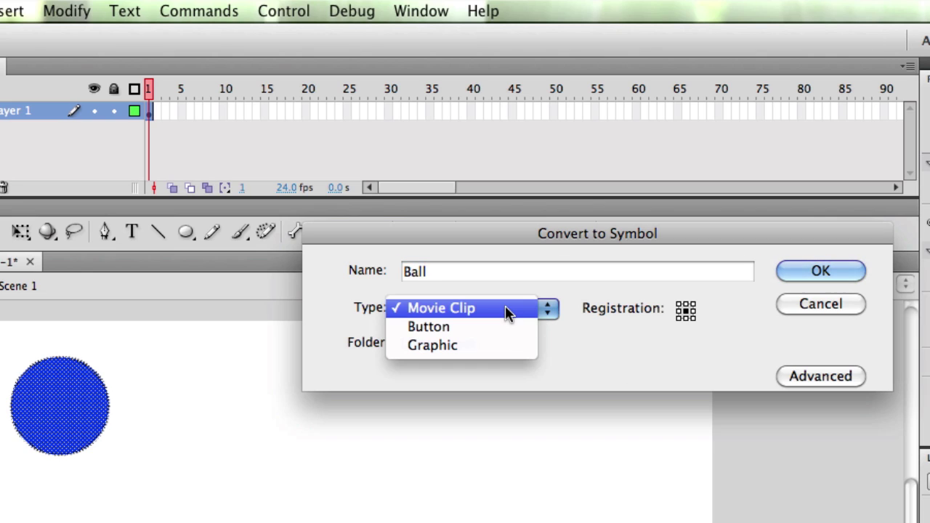
left_click(506, 313)
left_click(546, 308)
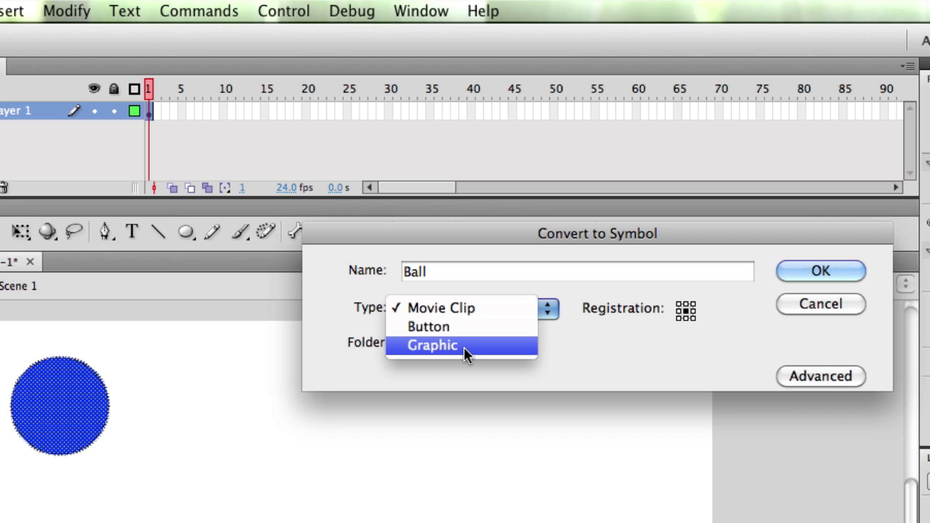
left_click(466, 312)
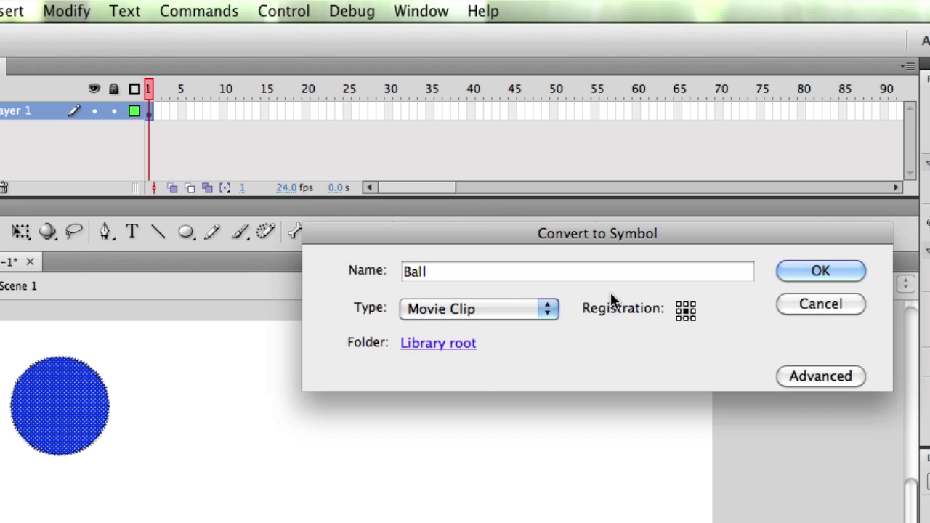
left_click(820, 270)
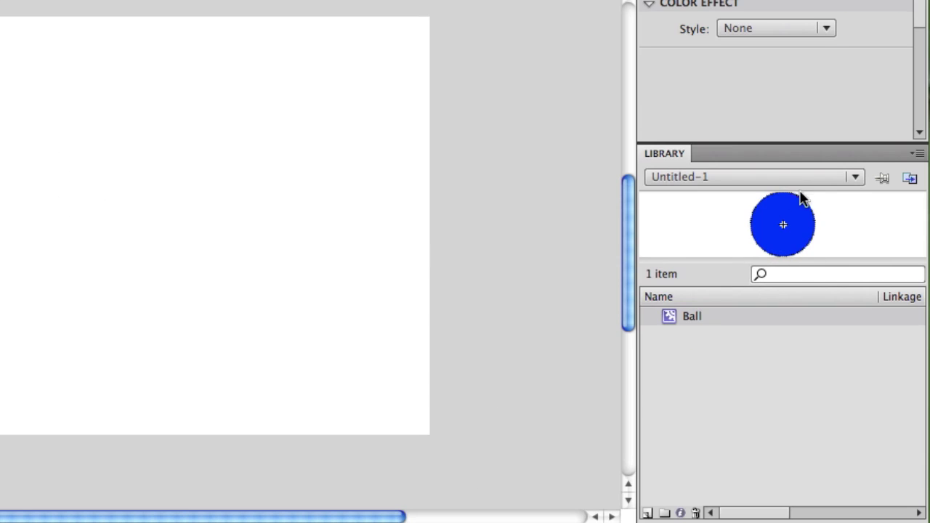
left_click(658, 318)
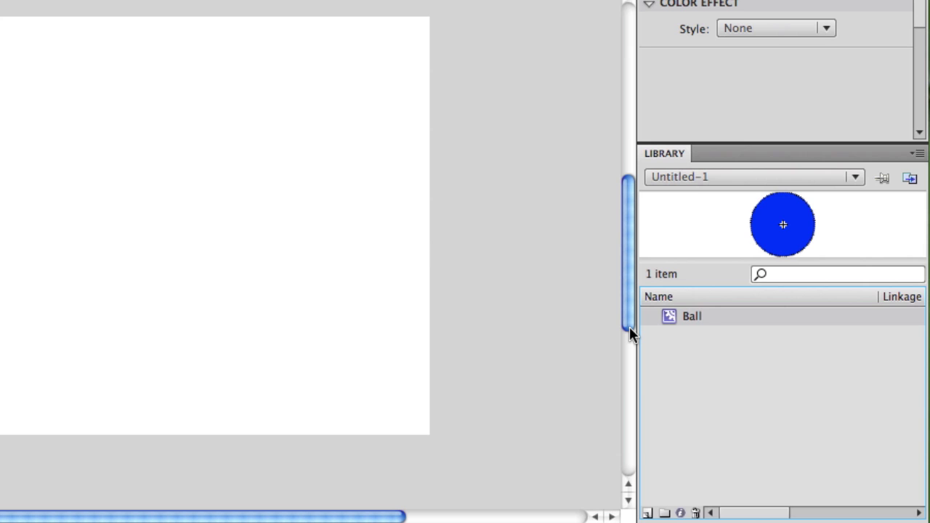
left_click_drag(99, 158, 330, 406)
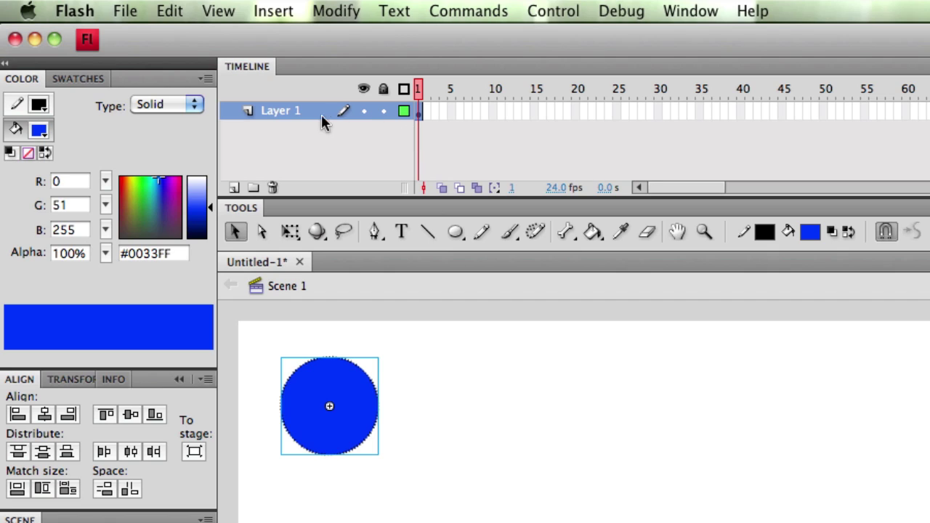
Rename the timeline layer 'Layer 1' to 'Ball'
double_click(282, 111)
type("Ball")
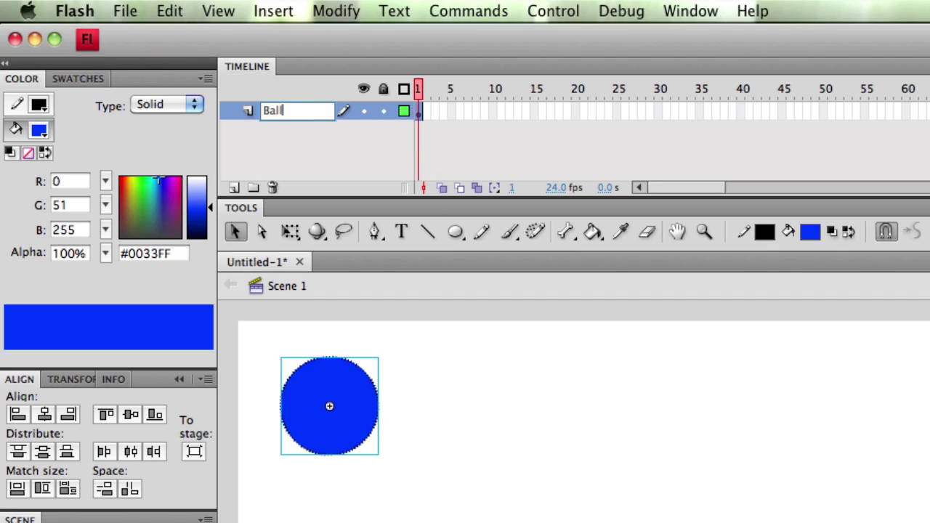
key("Return")
scroll(319, 349, "right", 2)
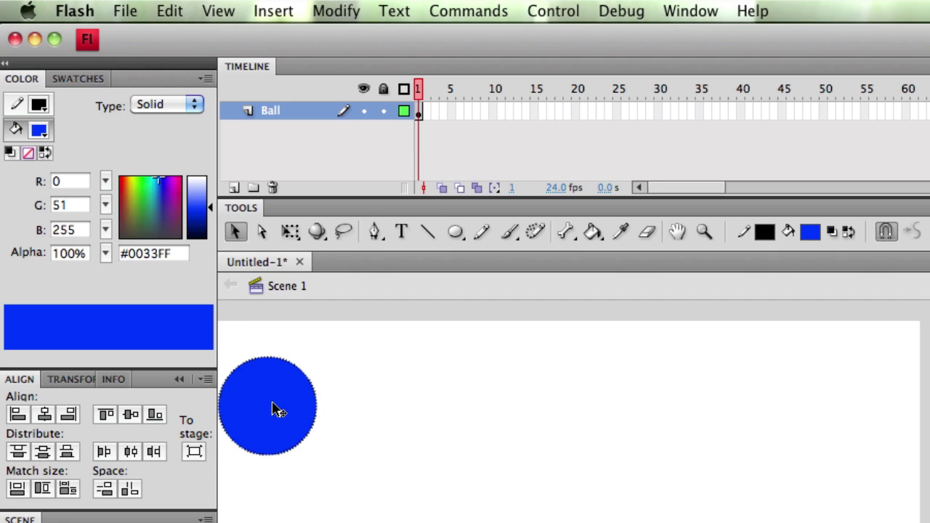
scroll(418, 475, "left", 2)
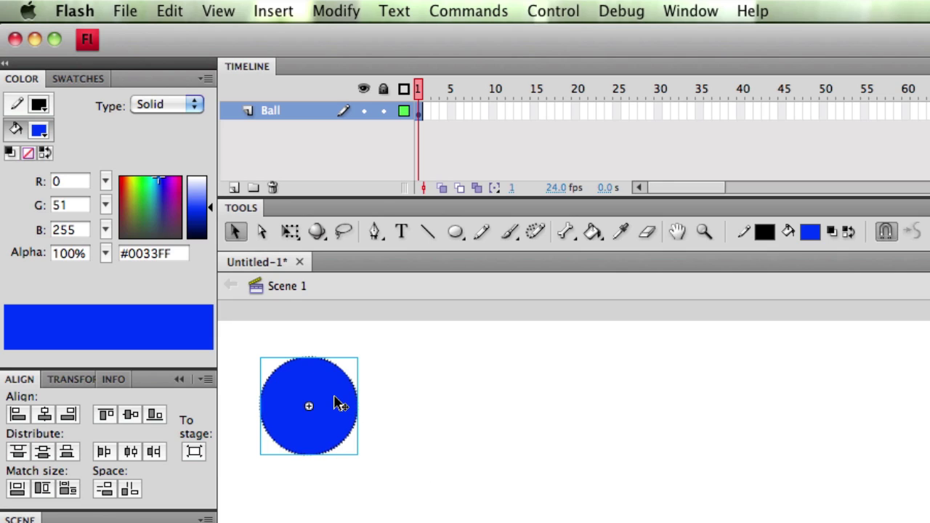
double_click(332, 398)
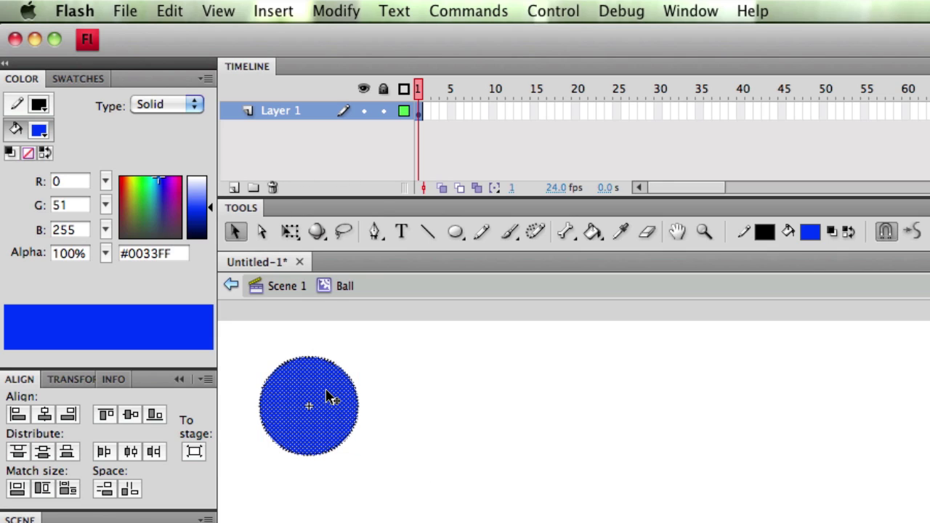
left_click(408, 492)
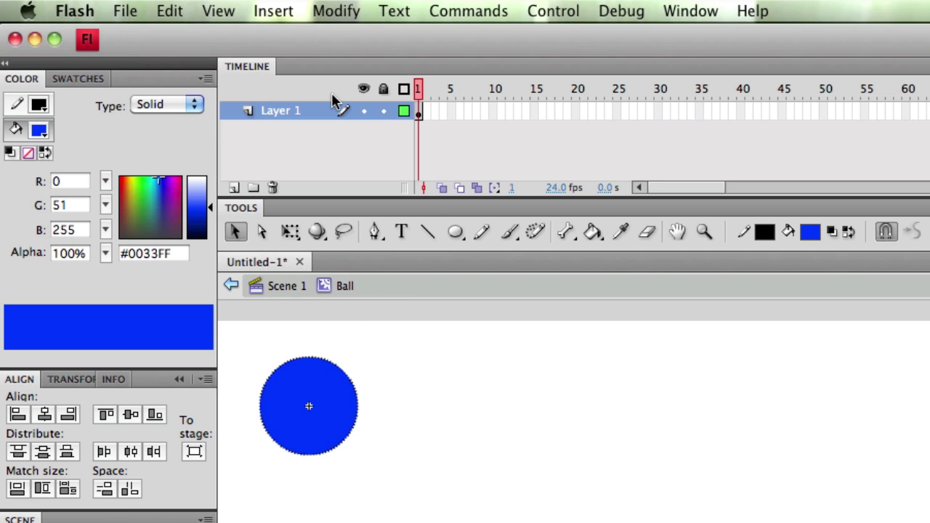
left_click(232, 286)
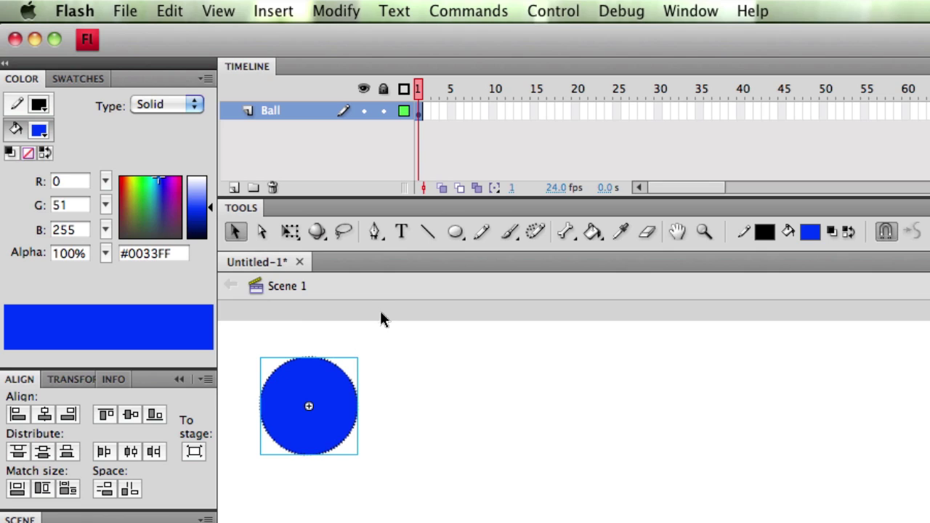
left_click(426, 421)
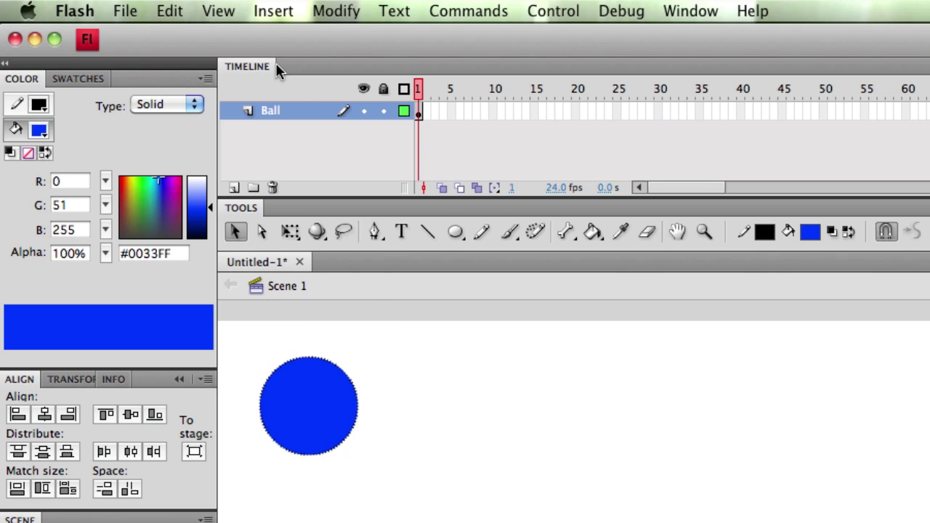
double_click(317, 378)
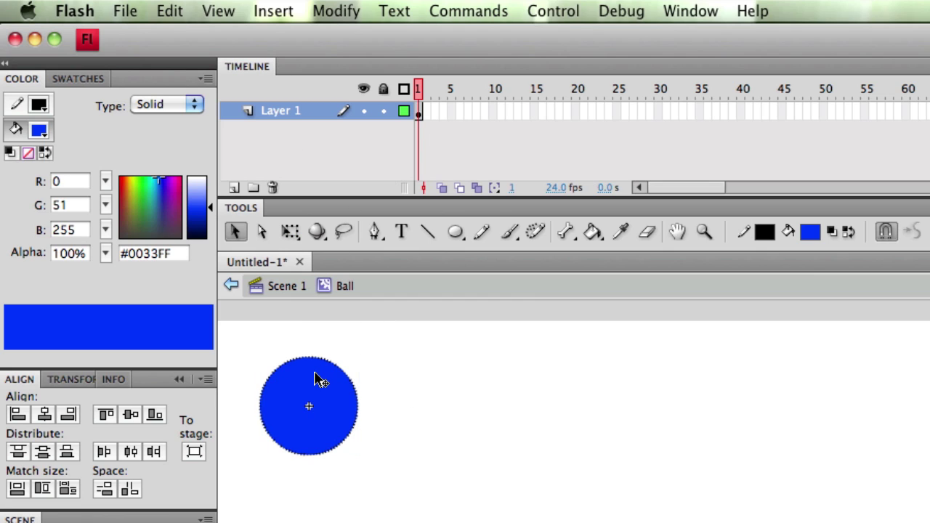
left_click(326, 378)
left_click(486, 441)
Add keyframes at frames 2 and 3, nudging the circle right, then down
key("F6")
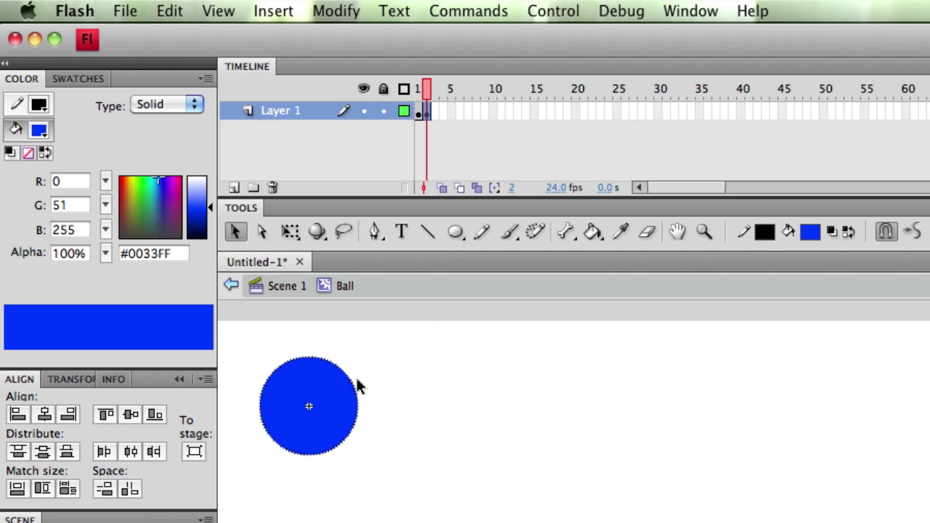
left_click_drag(254, 341, 409, 491)
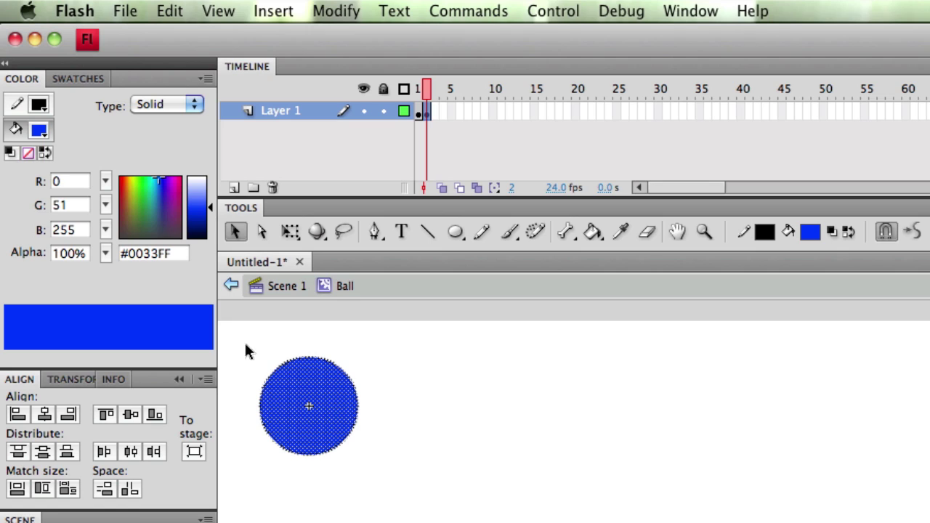
left_click_drag(308, 394, 314, 393)
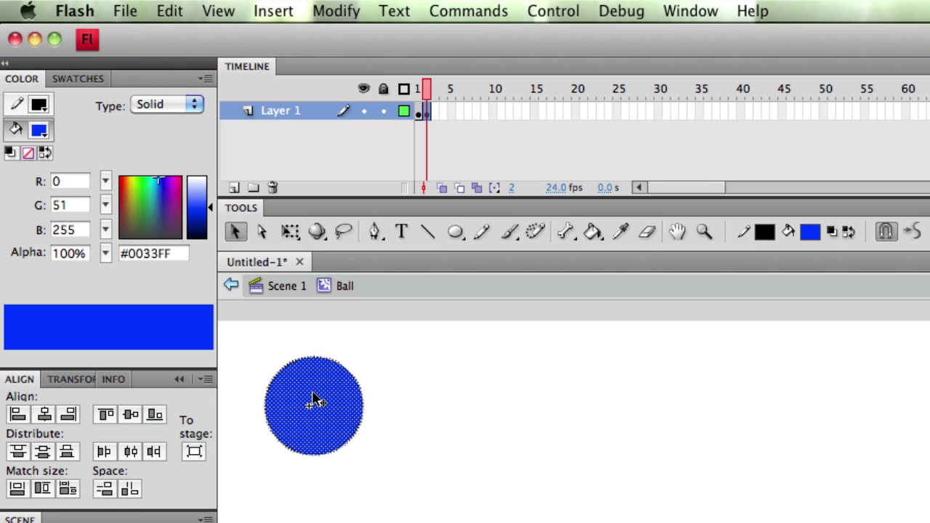
key("F6")
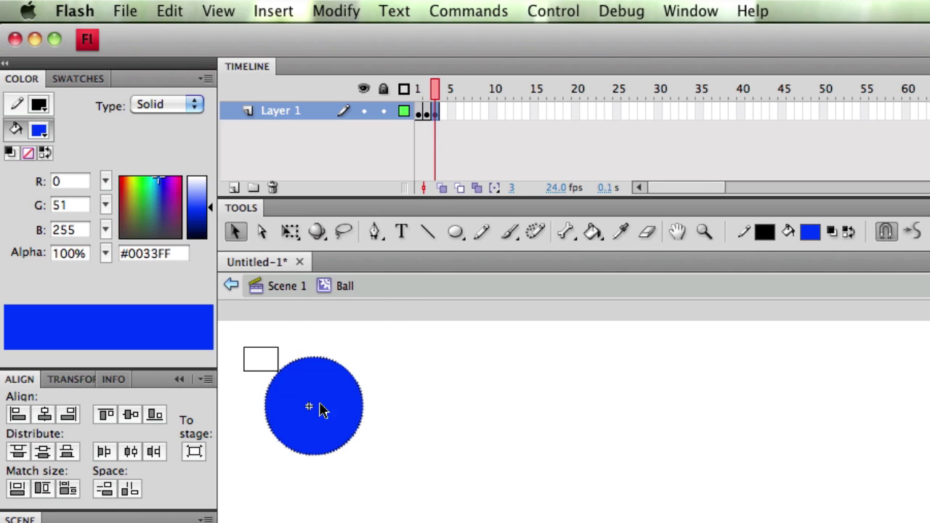
left_click_drag(243, 346, 410, 477)
left_click_drag(334, 384, 338, 392)
Add keyframes at frames 4 and 5, shifting the circle right in frame 4
left_click(445, 114)
key("F6")
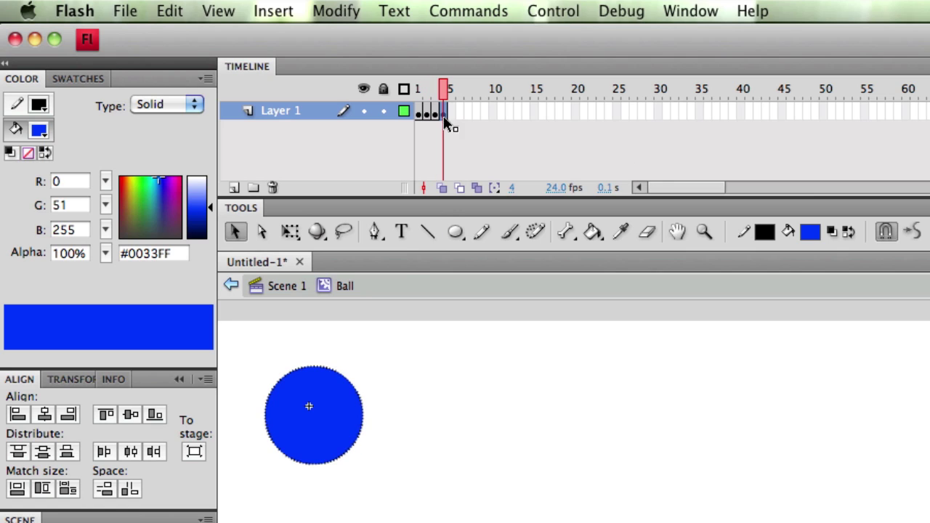
left_click_drag(260, 345, 394, 508)
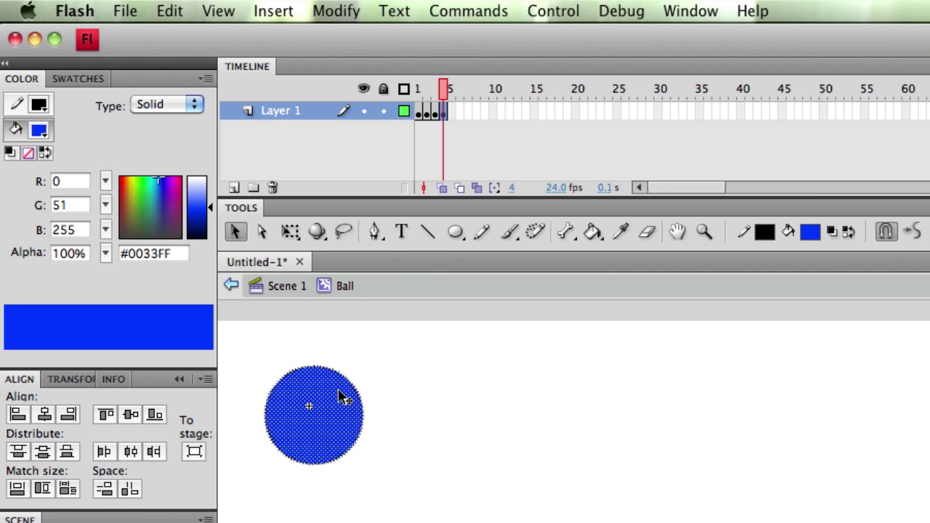
left_click_drag(343, 397, 352, 399)
key("F6")
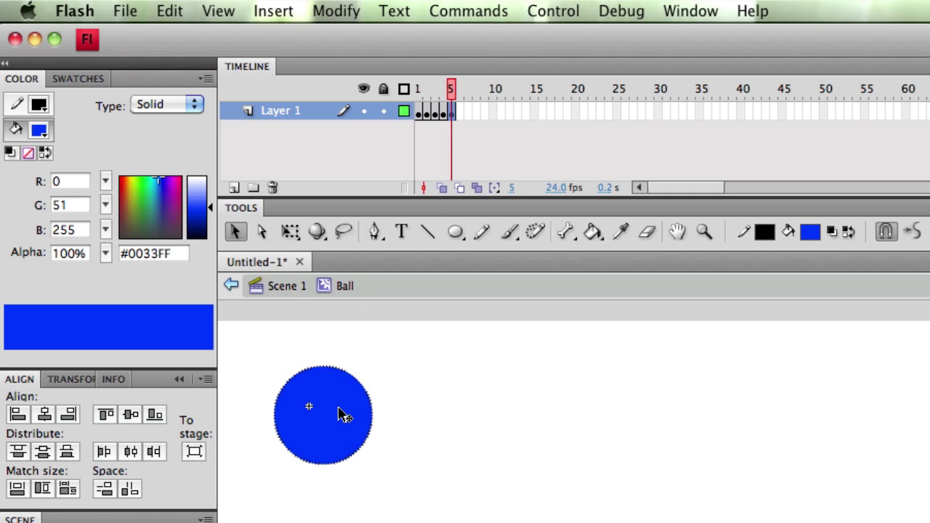
left_click(360, 425)
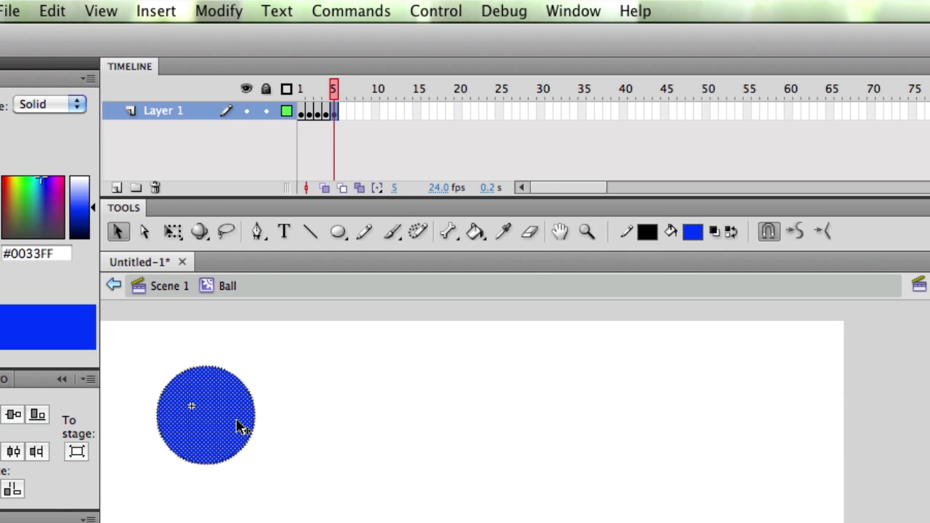
Fill the frame 5 circle with red #CC0000
left_click(693, 231)
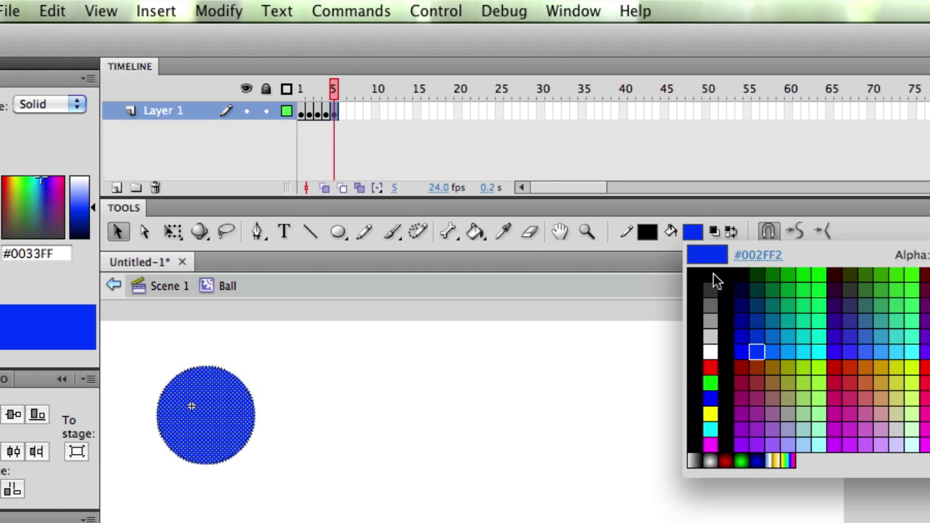
left_click(837, 361)
left_click(445, 370)
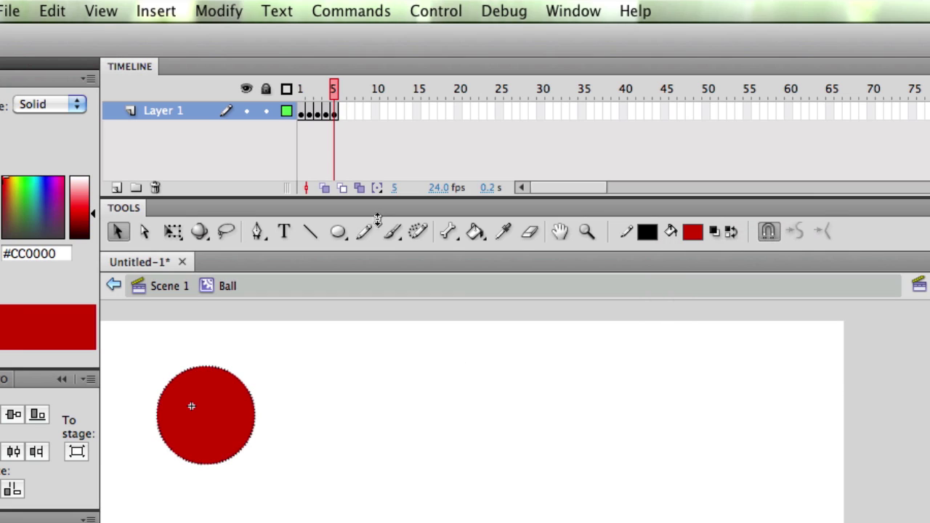
Play the five-frame animation from frame 1 several times to preview it
left_click(302, 116)
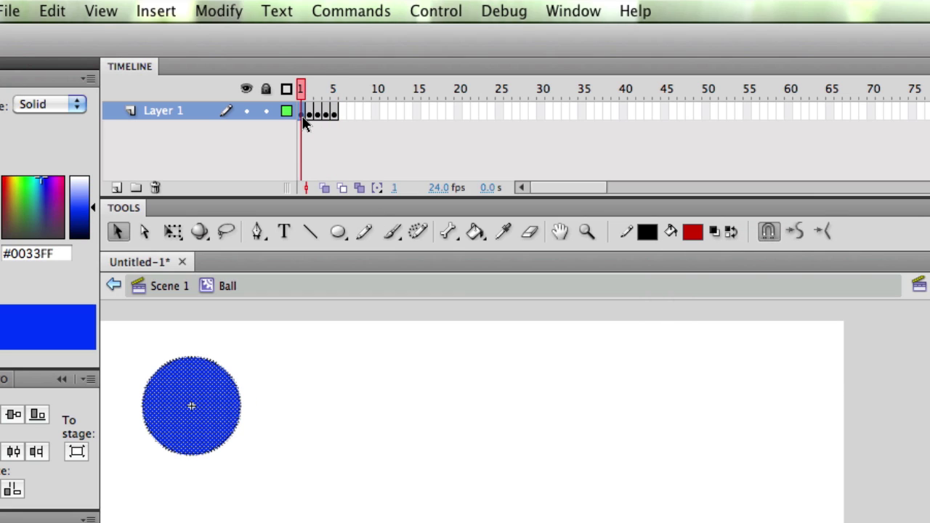
key("Return")
key("Return")
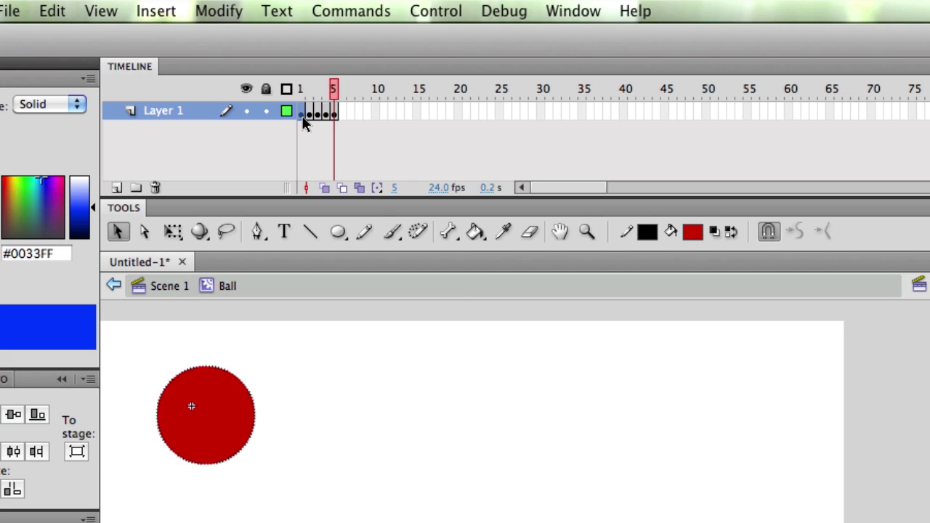
key("Return")
key("Return")
key("Return")
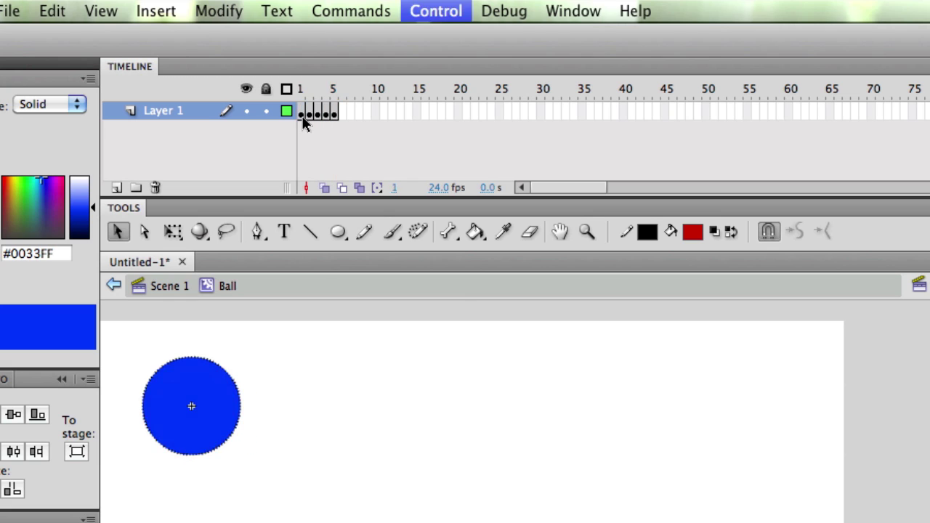
key("Return")
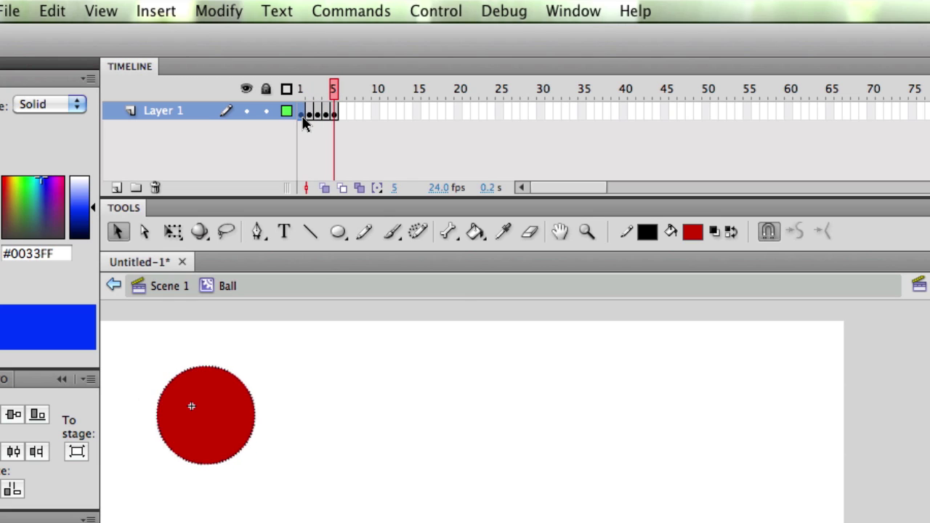
Return to Scene 1 and motion-tween the Ball, ending at the lower right on frame 24
left_click(111, 287)
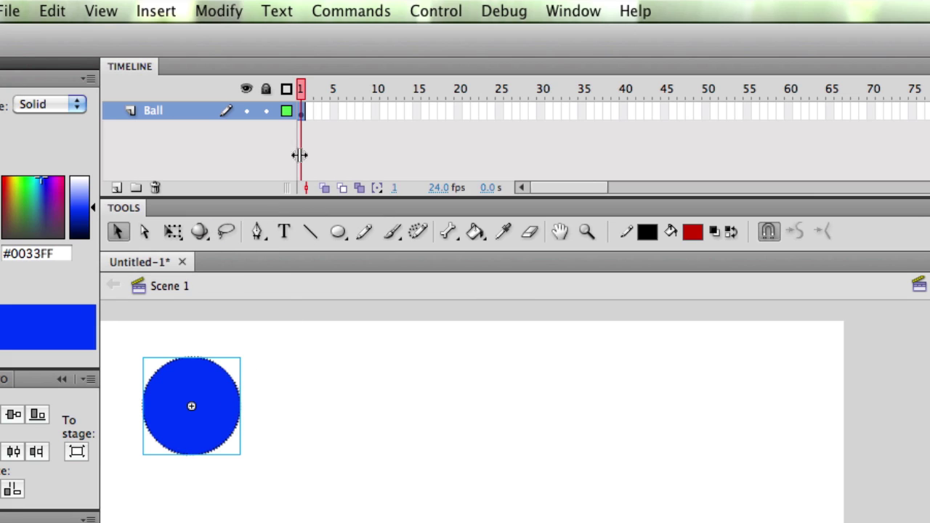
right_click(305, 115)
left_click(340, 120)
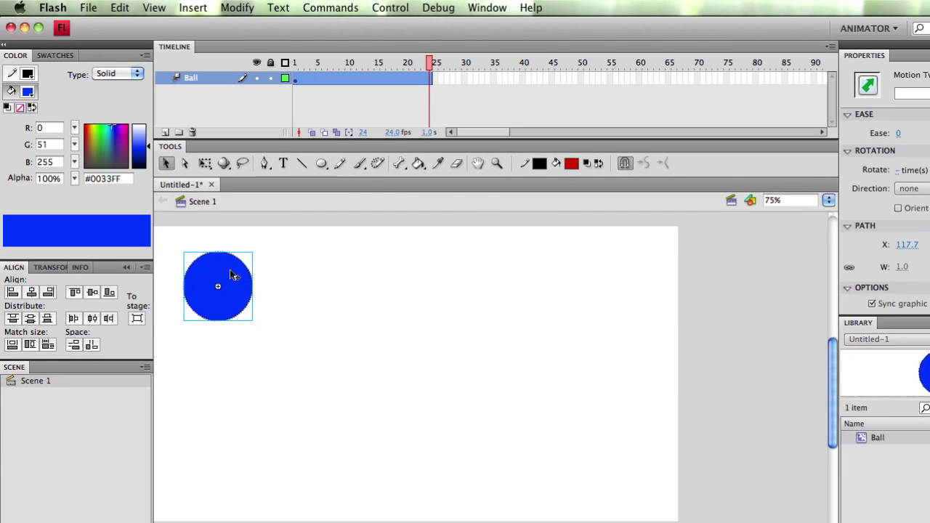
left_click_drag(215, 386, 477, 481)
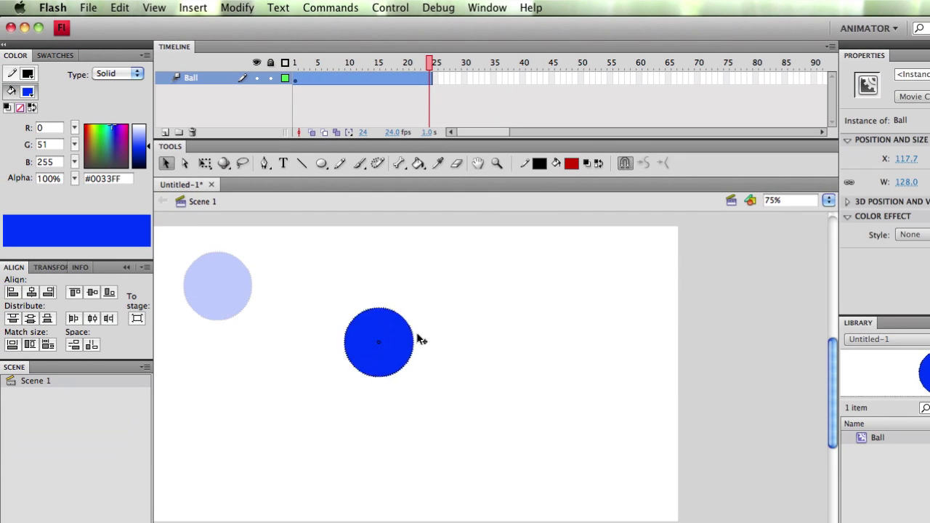
left_click_drag(420, 339, 568, 422)
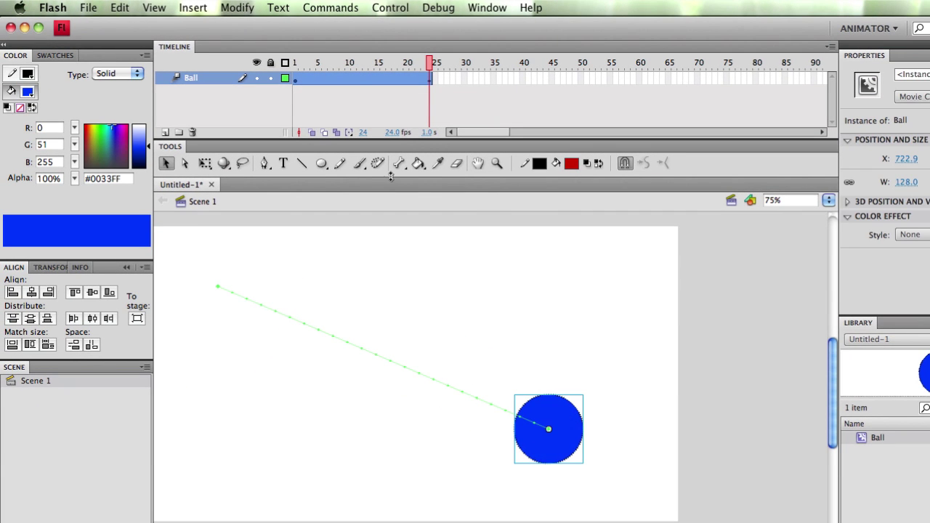
left_click(376, 8)
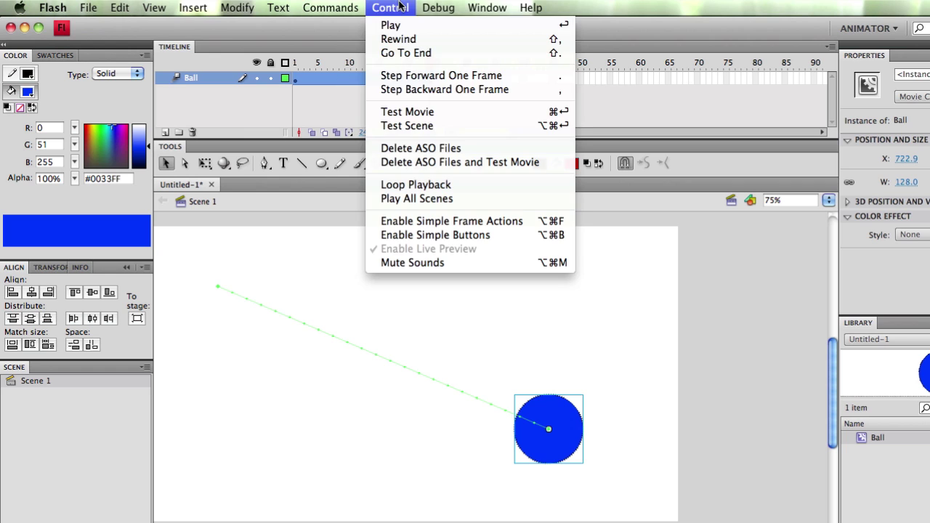
left_click(418, 112)
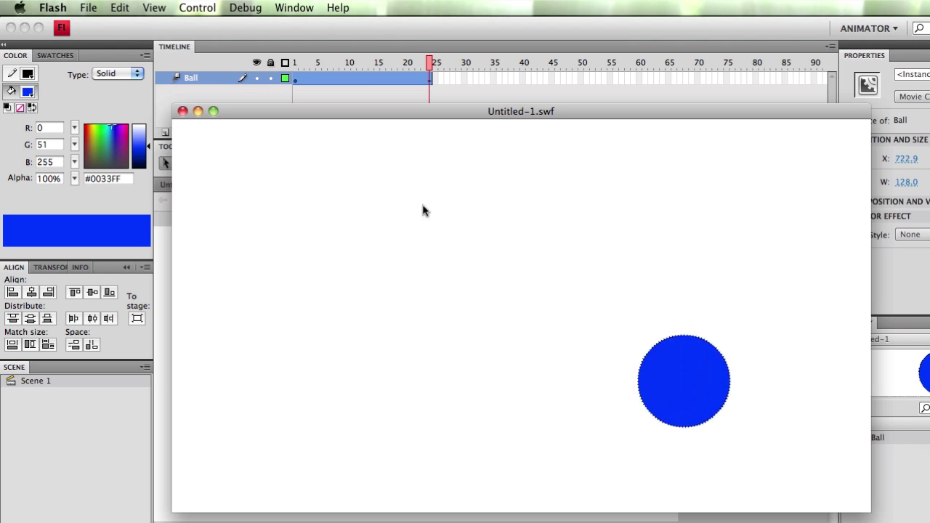
left_click(182, 111)
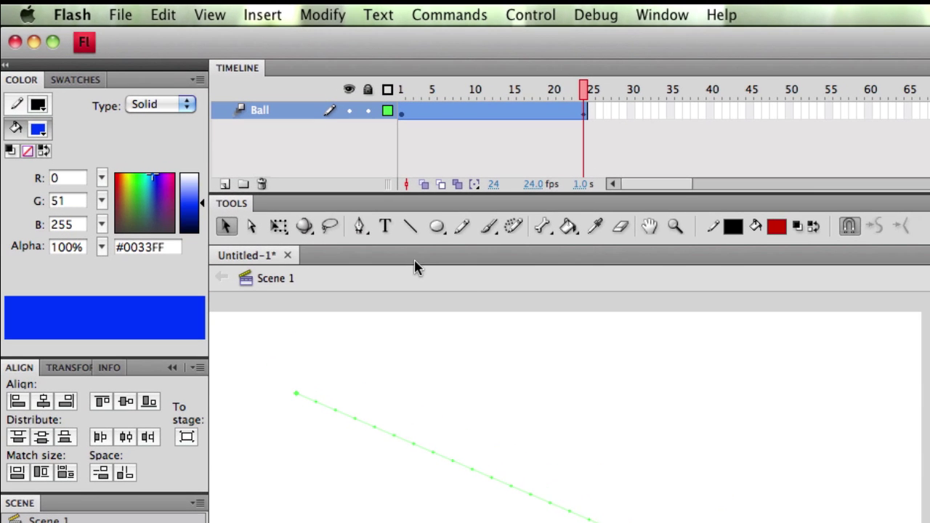
Add Layer 2 and drop a second Ball instance near the lower left at X 104, Y 397.3
left_click(224, 184)
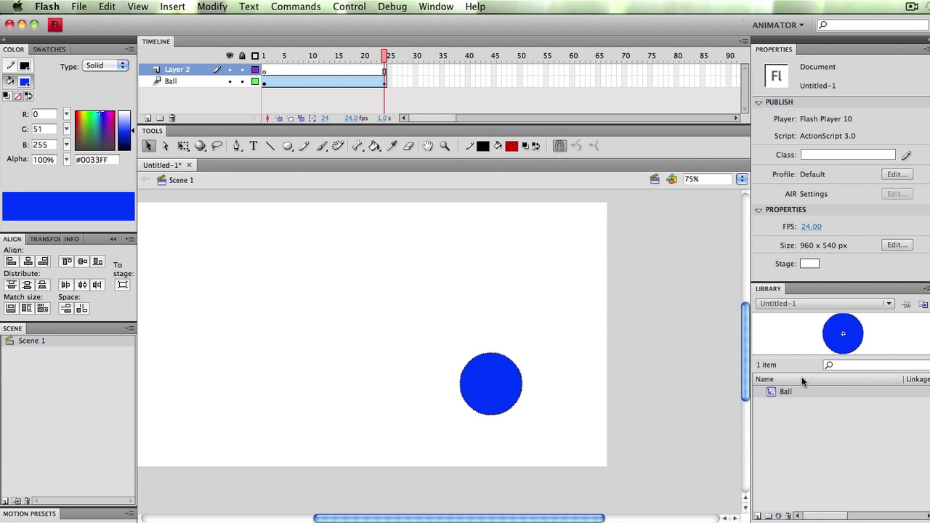
left_click_drag(782, 392, 192, 400)
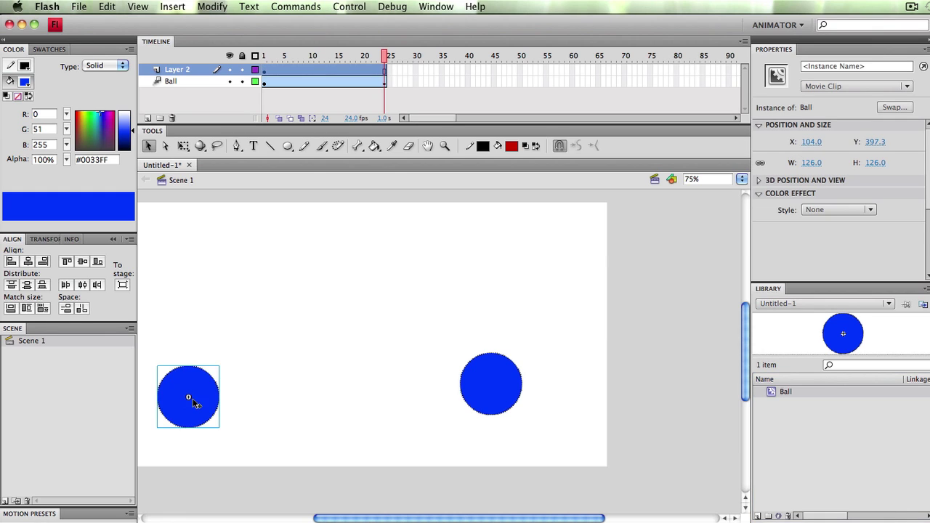
left_click(386, 70)
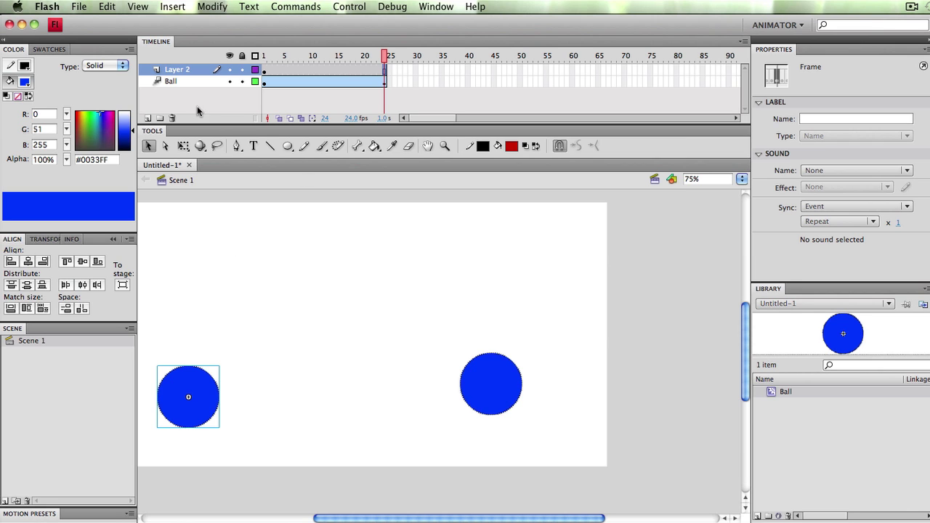
left_click(350, 7)
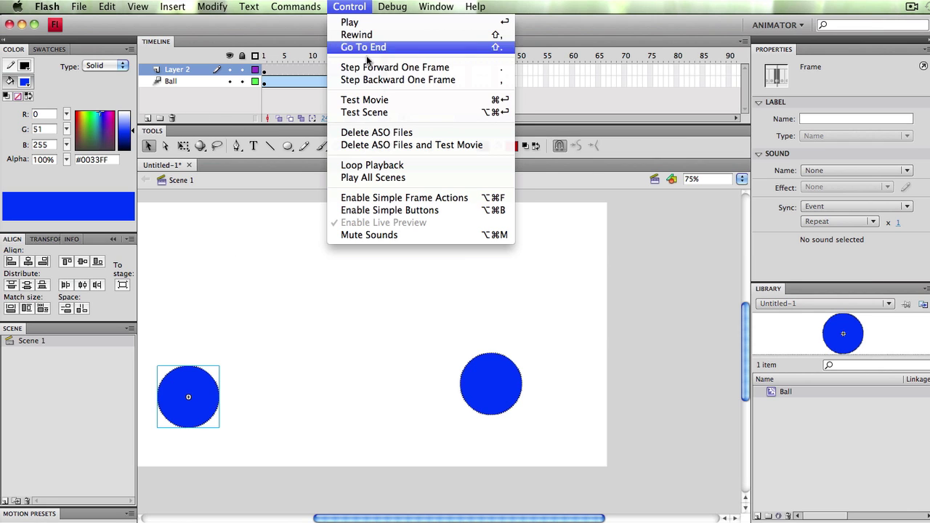
left_click(363, 99)
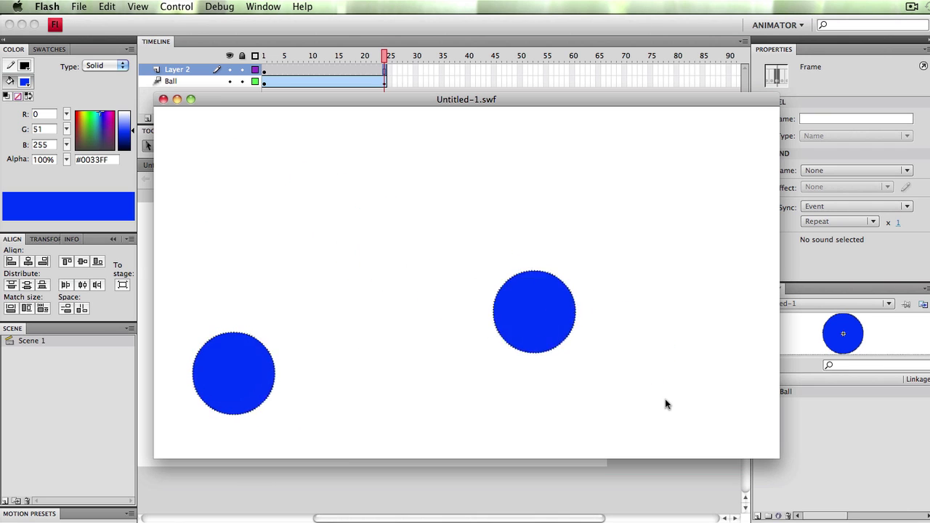
left_click(164, 100)
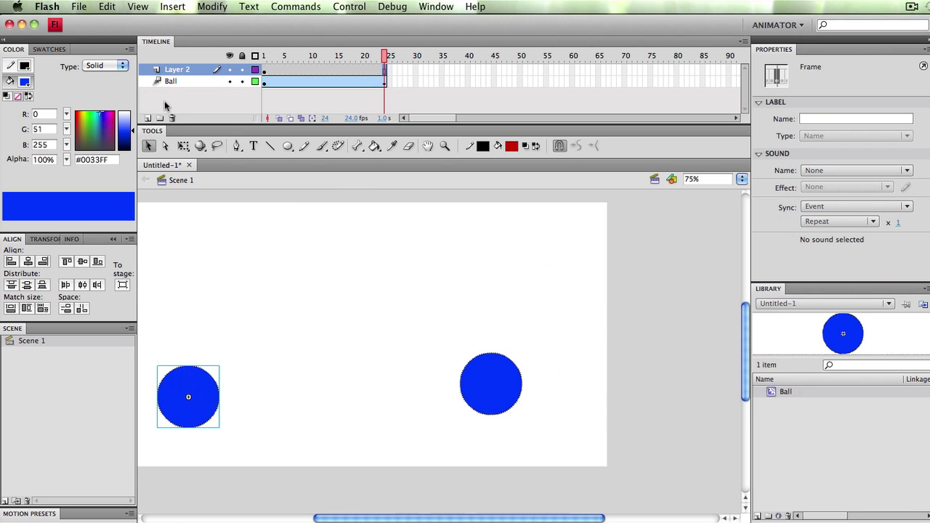
left_click(264, 75)
key("Return")
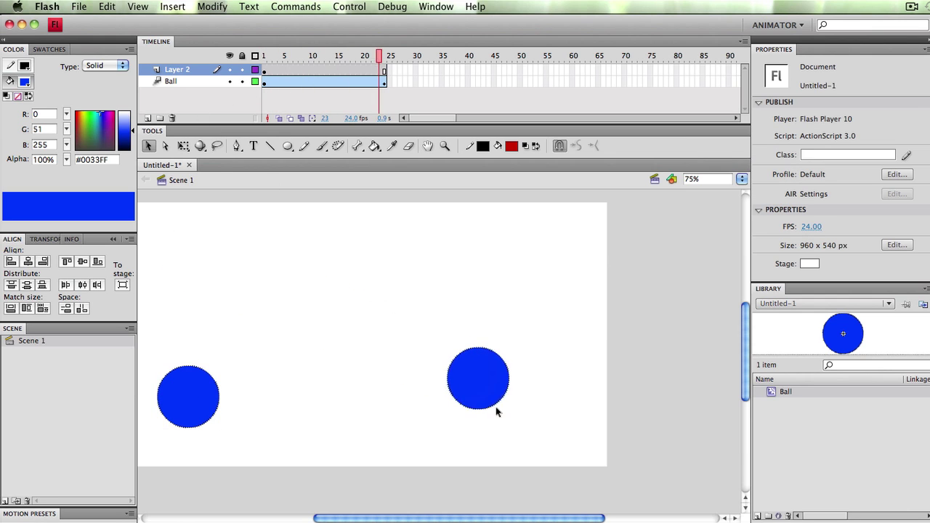
key("Return")
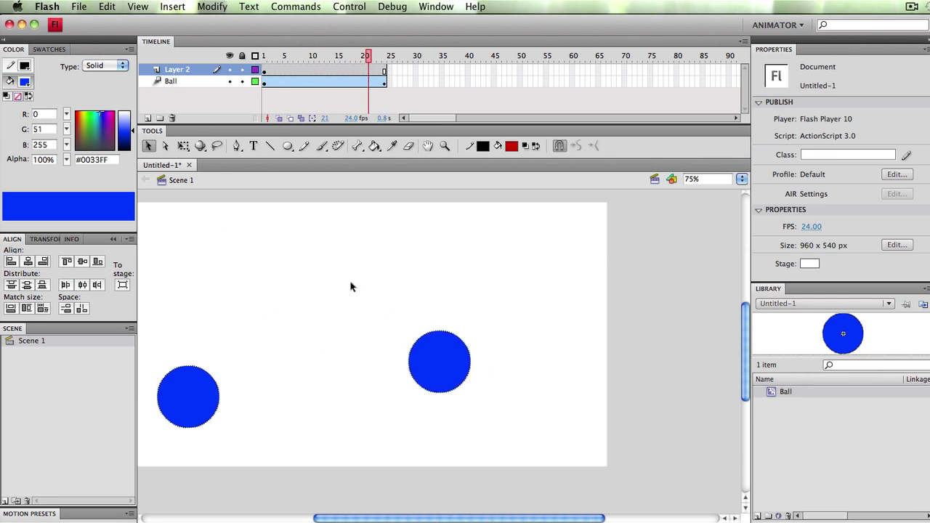
left_click(350, 6)
left_click(369, 101)
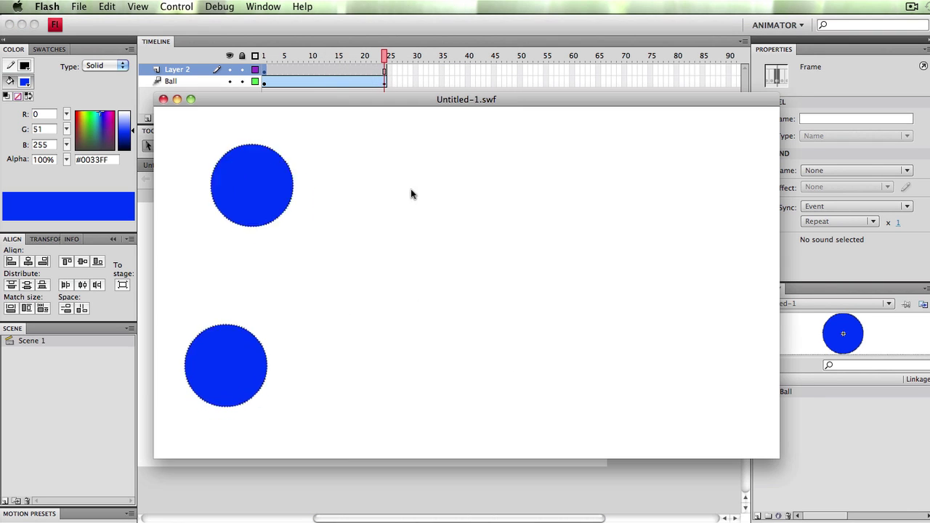
left_click(165, 100)
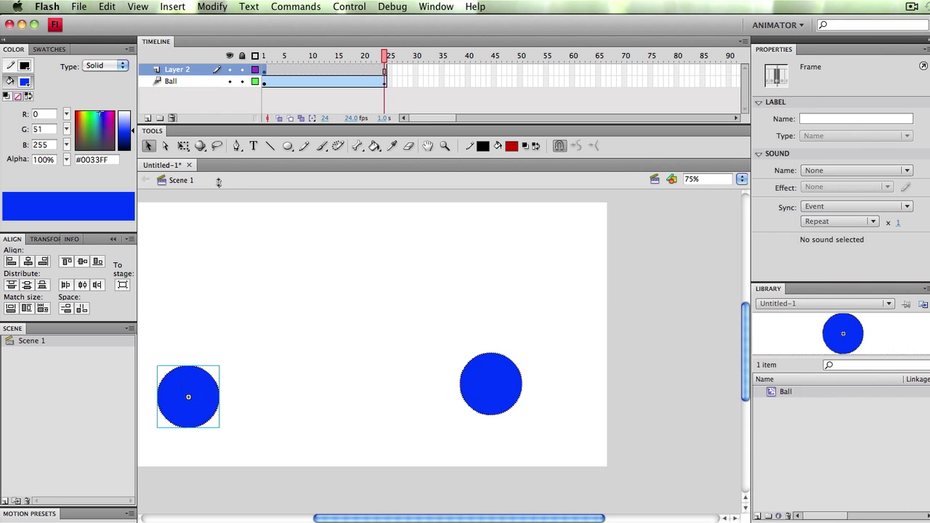